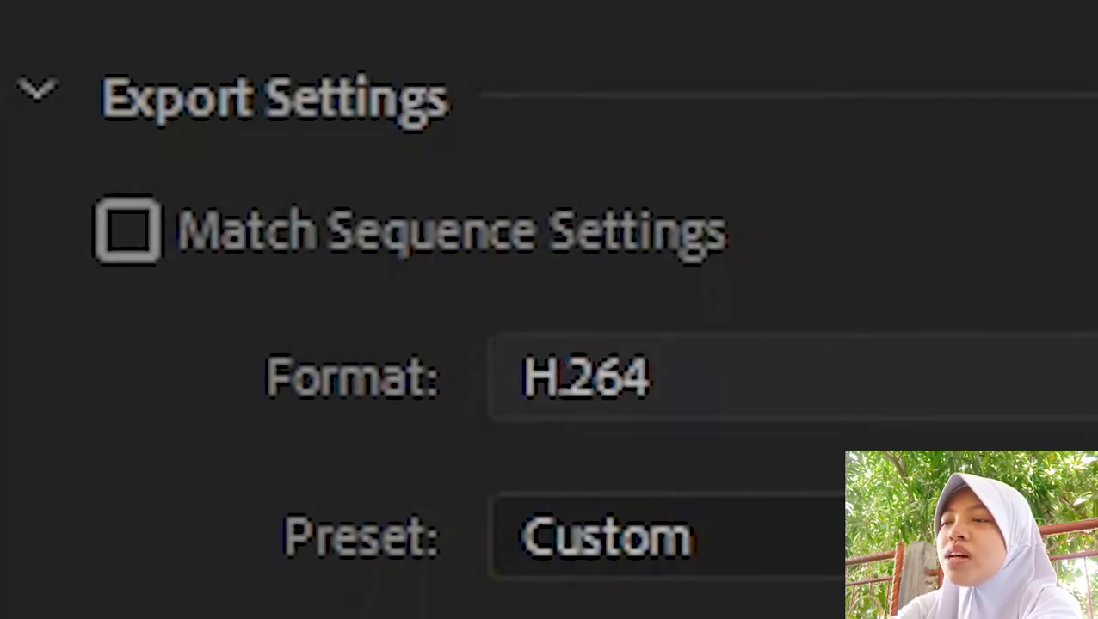
left_click(792, 377)
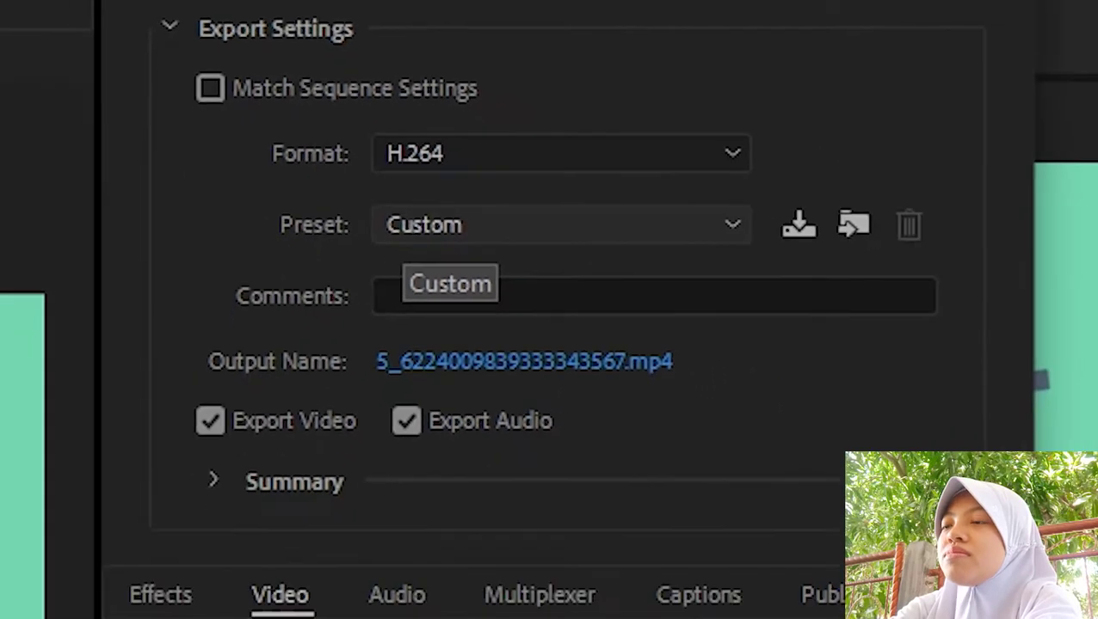
left_click(430, 225)
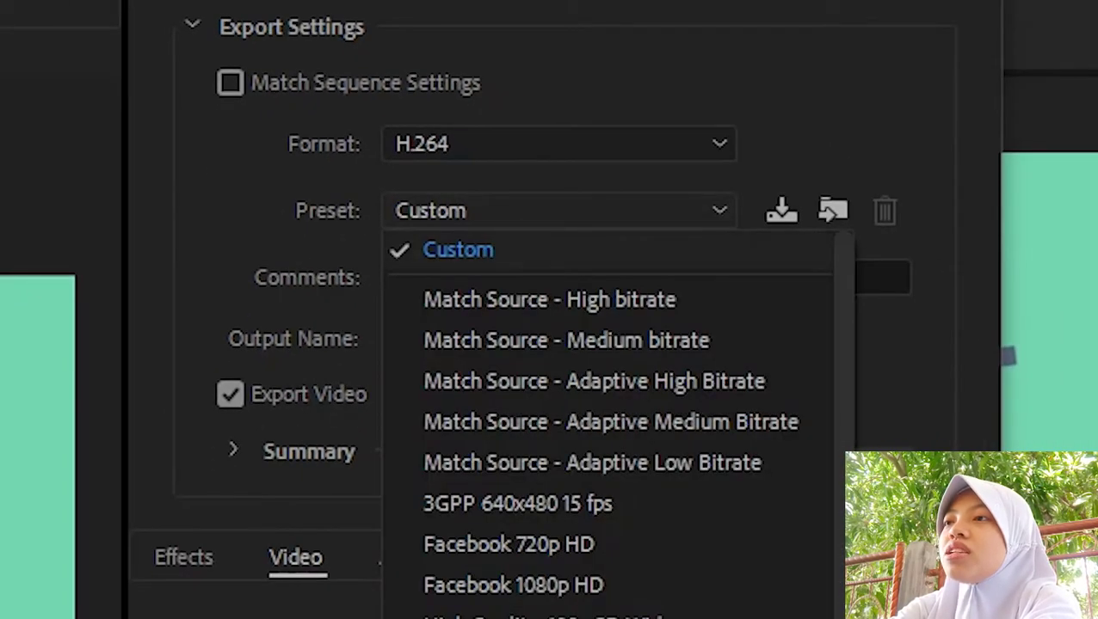
key("Escape")
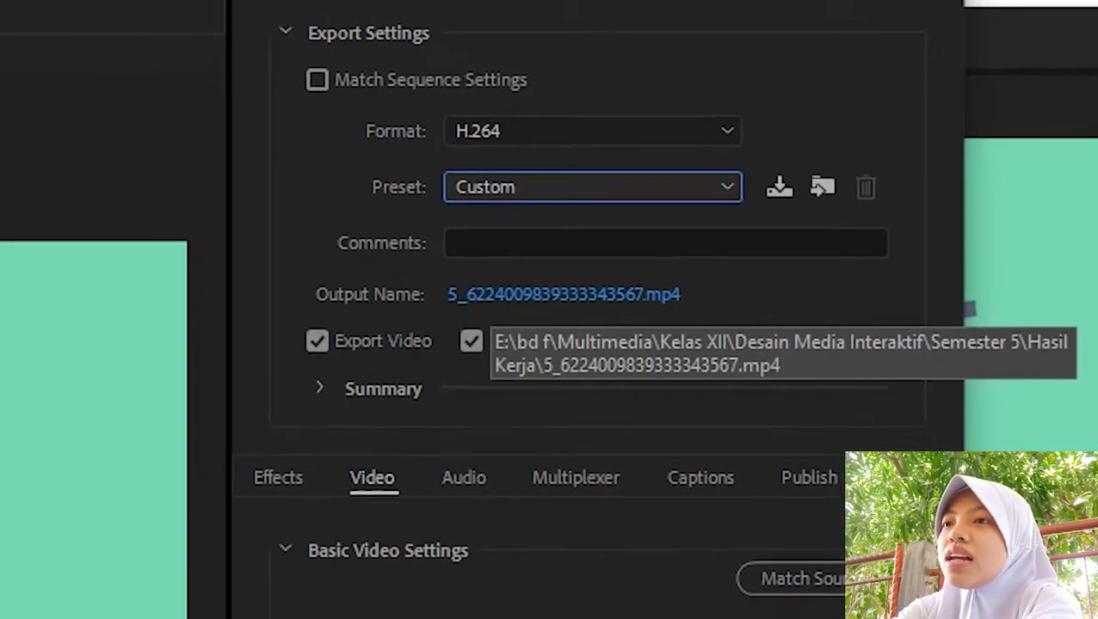
Name the output file contoh, keep the Video Files (*.mp4) type, and save it in the Videos folder.
left_click(525, 338)
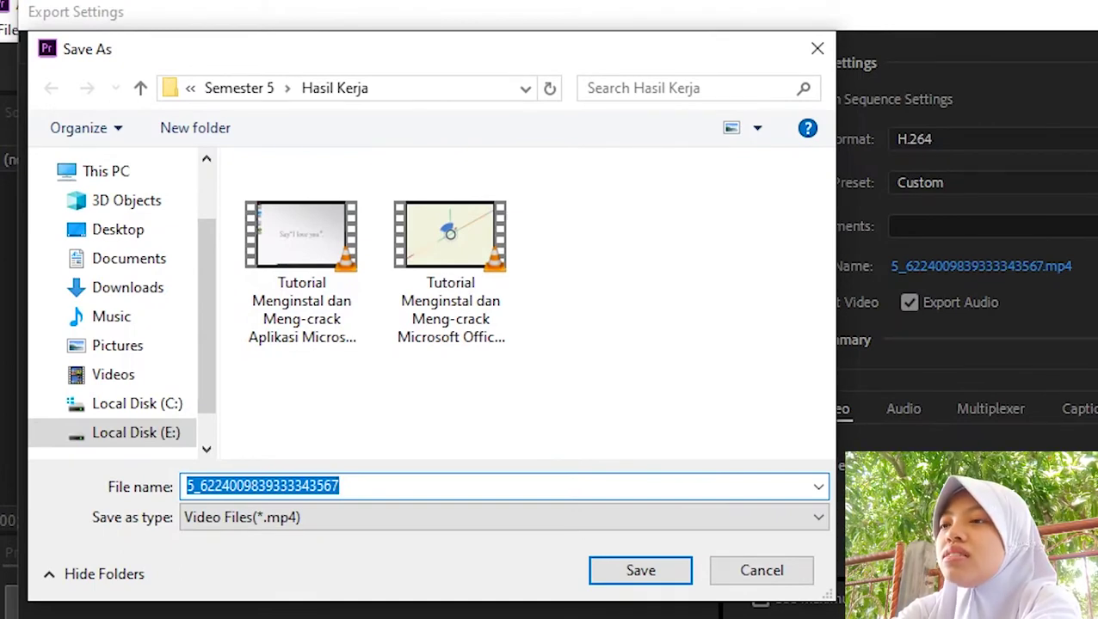
key("BackSpace")
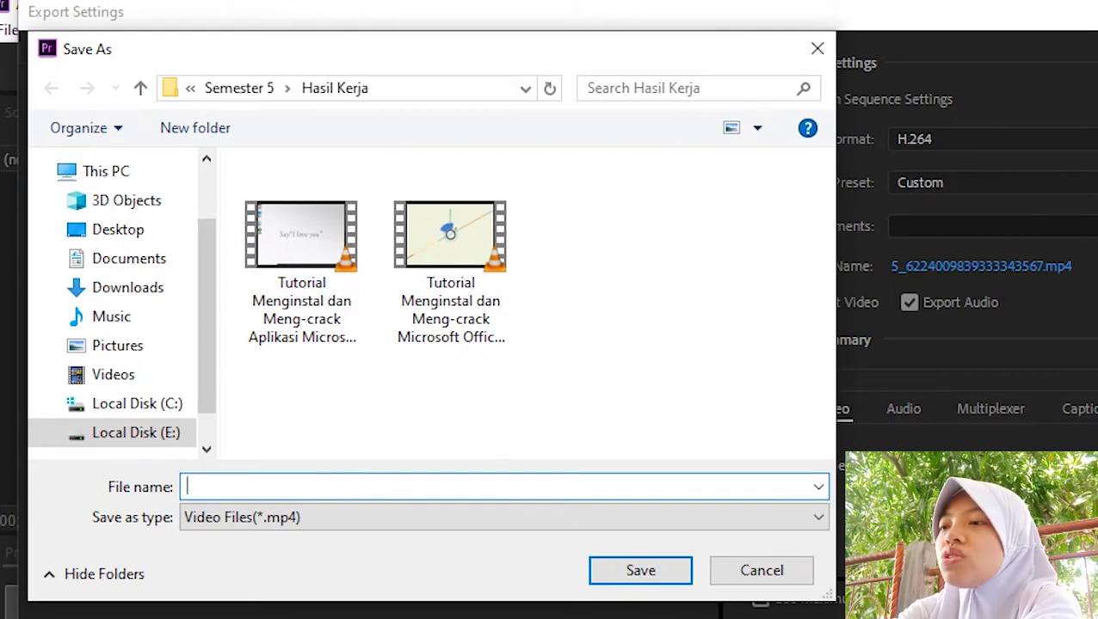
type("contoh")
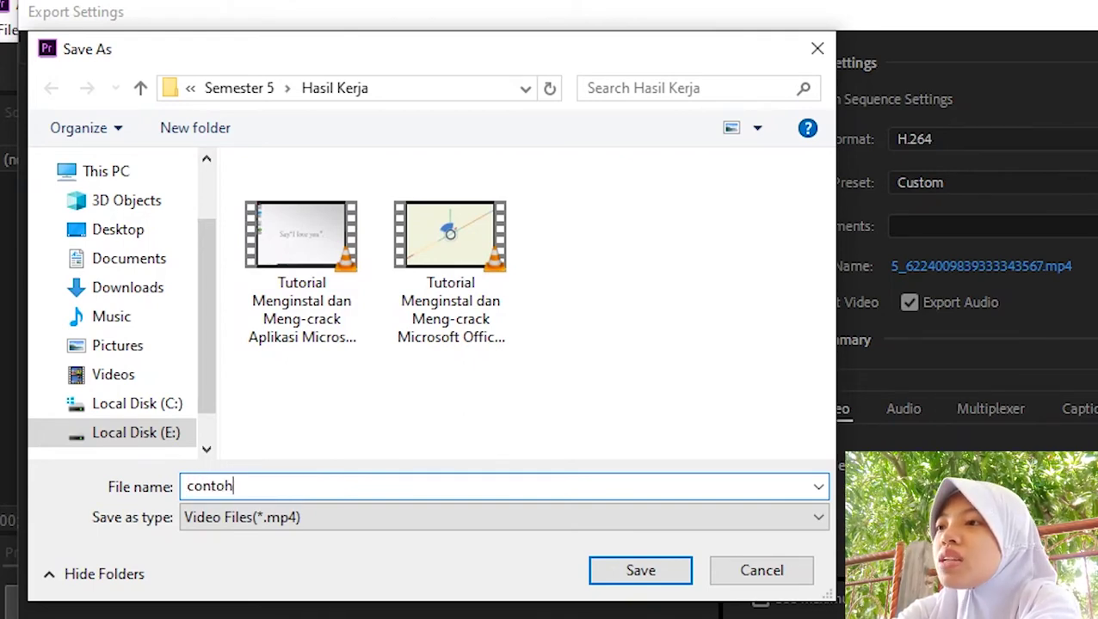
key("Tab")
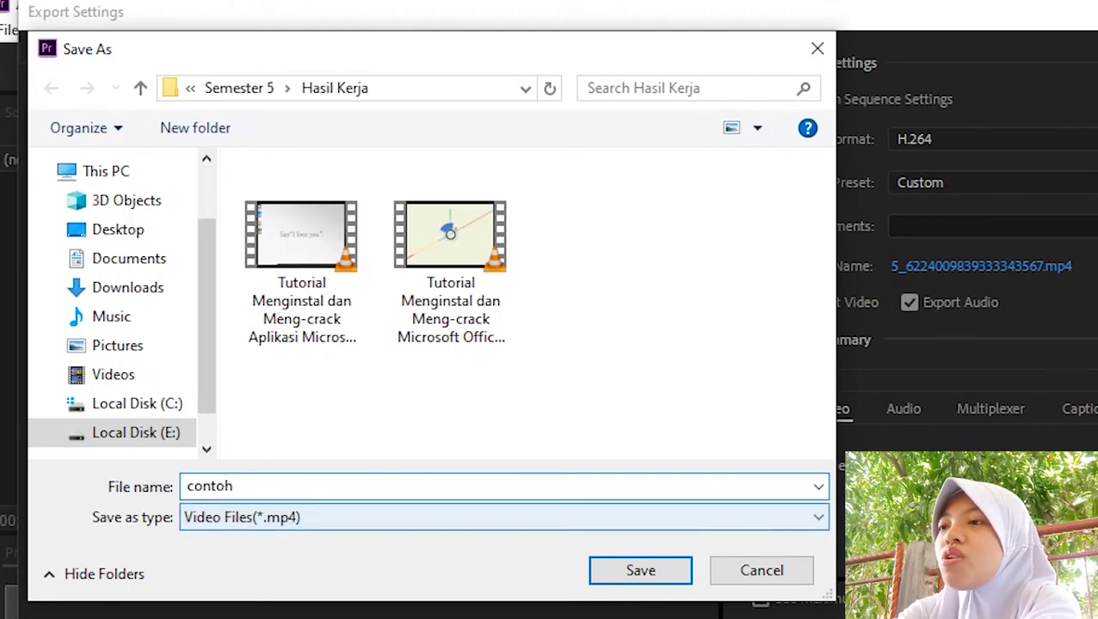
key("alt+Down")
key("Return")
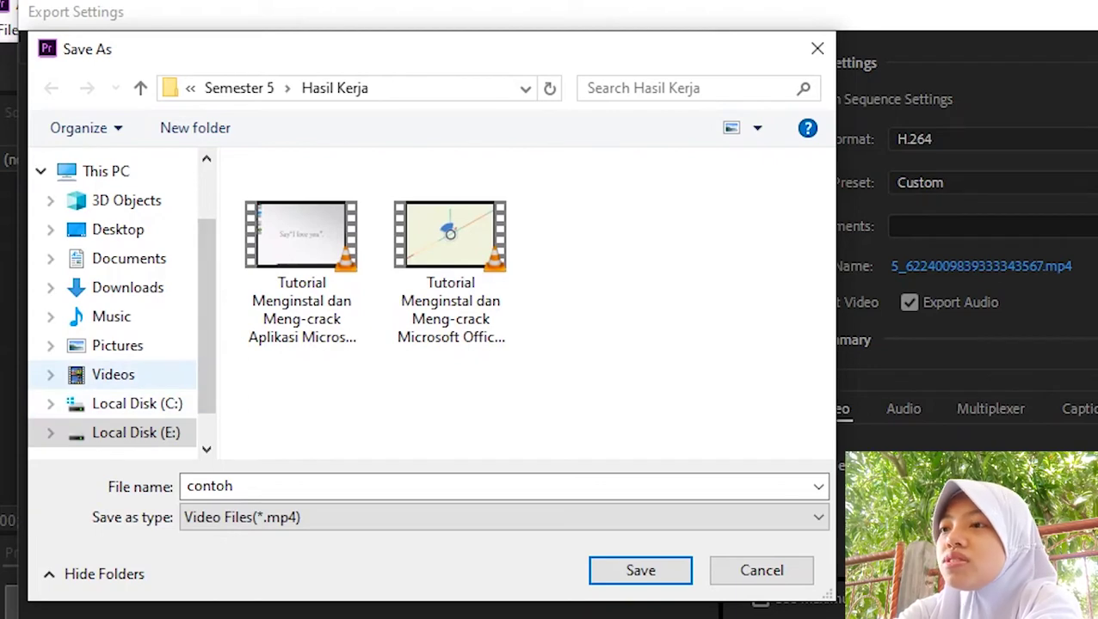
left_click(113, 374)
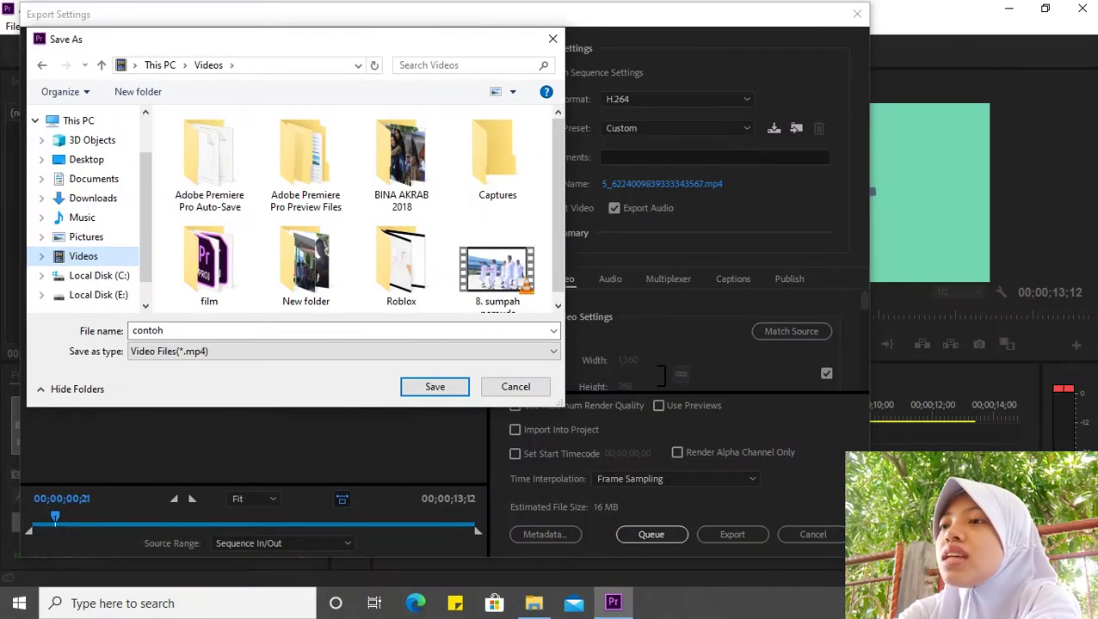
left_click(434, 386)
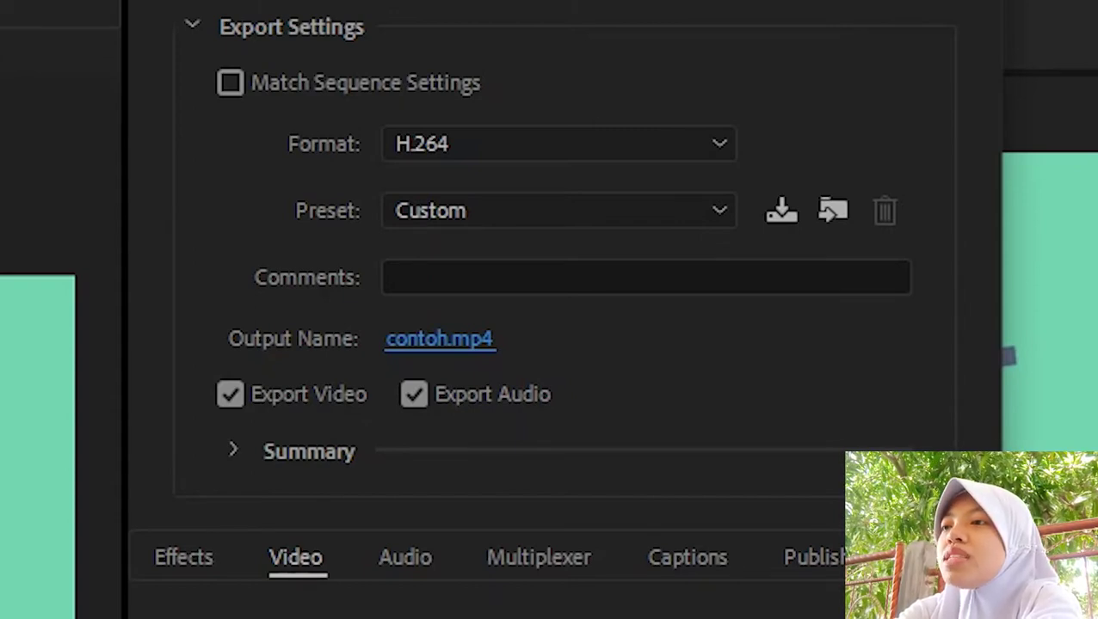
Turn audio export off and back on.
left_click(414, 394)
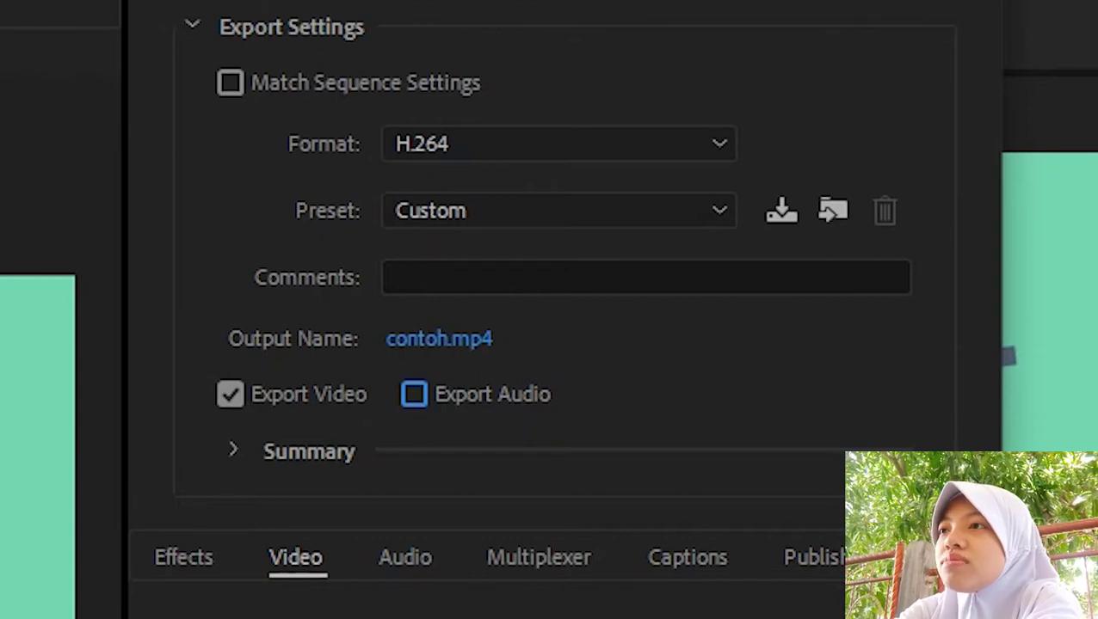
left_click(414, 394)
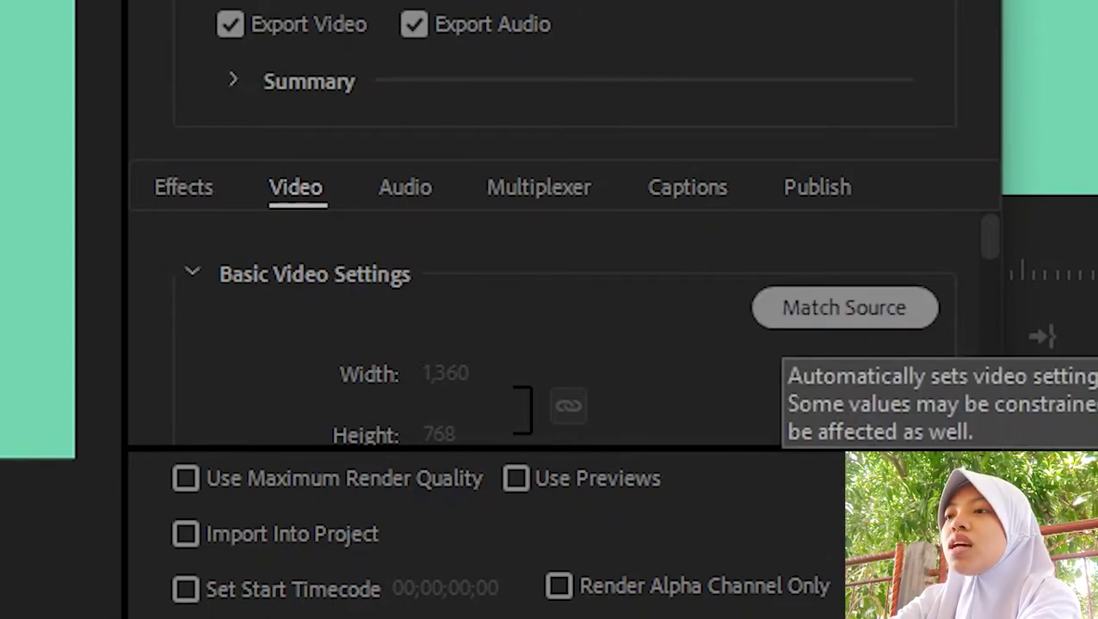
Match the basic video settings to the source and expand the export summary.
left_click(843, 307)
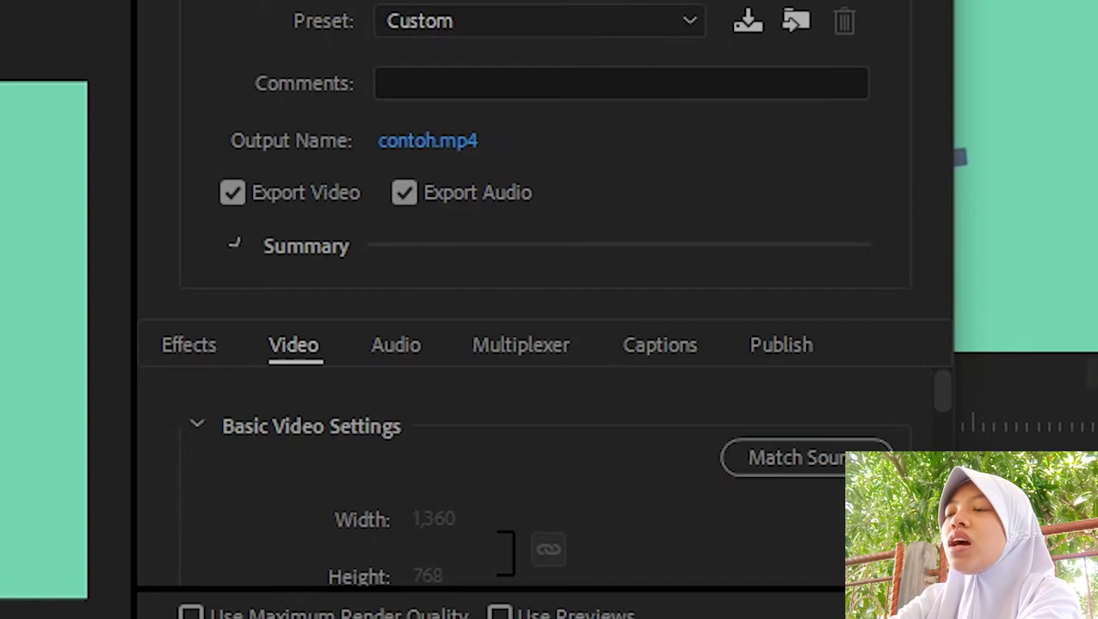
left_click(235, 245)
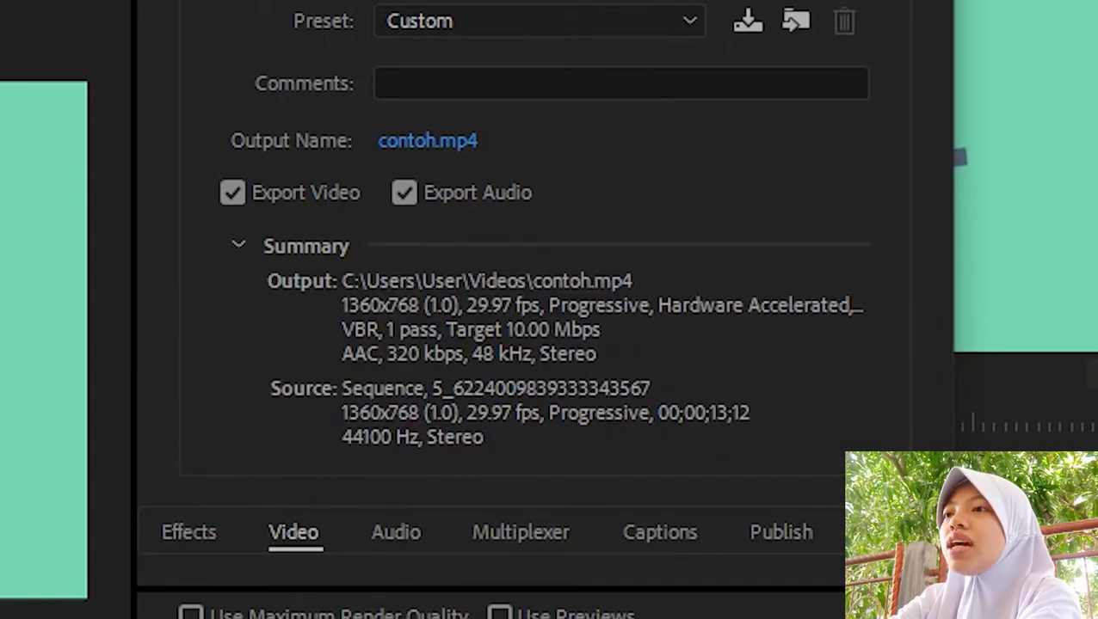
scroll(516, 301, "down", 5)
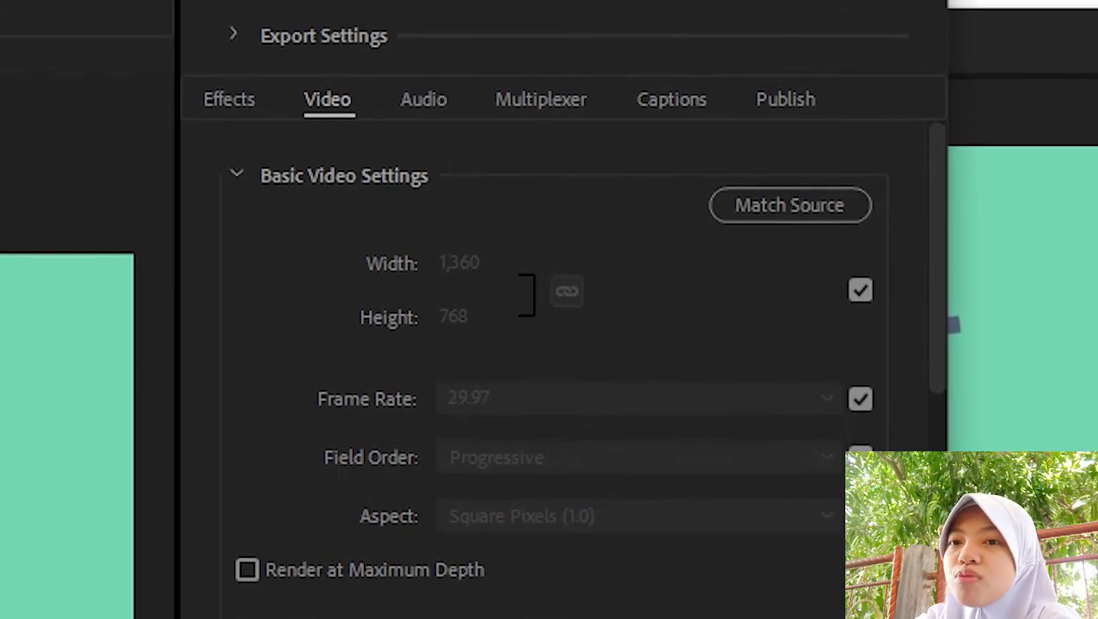
Stop matching the frame size to the source and set the height to 720 with width and height linked.
left_click(859, 290)
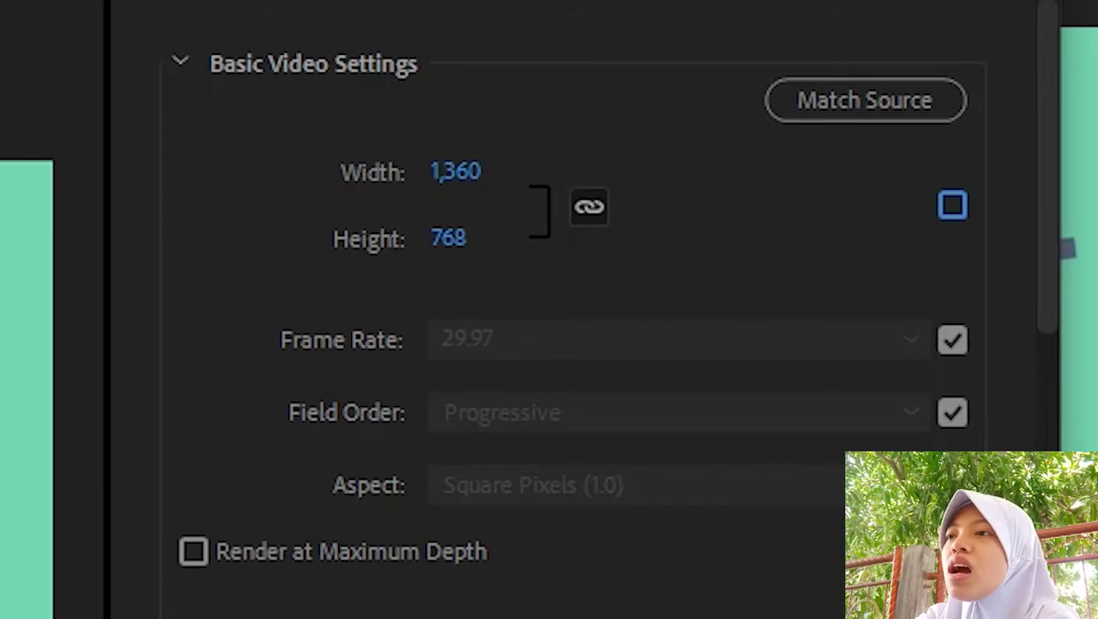
left_click(448, 239)
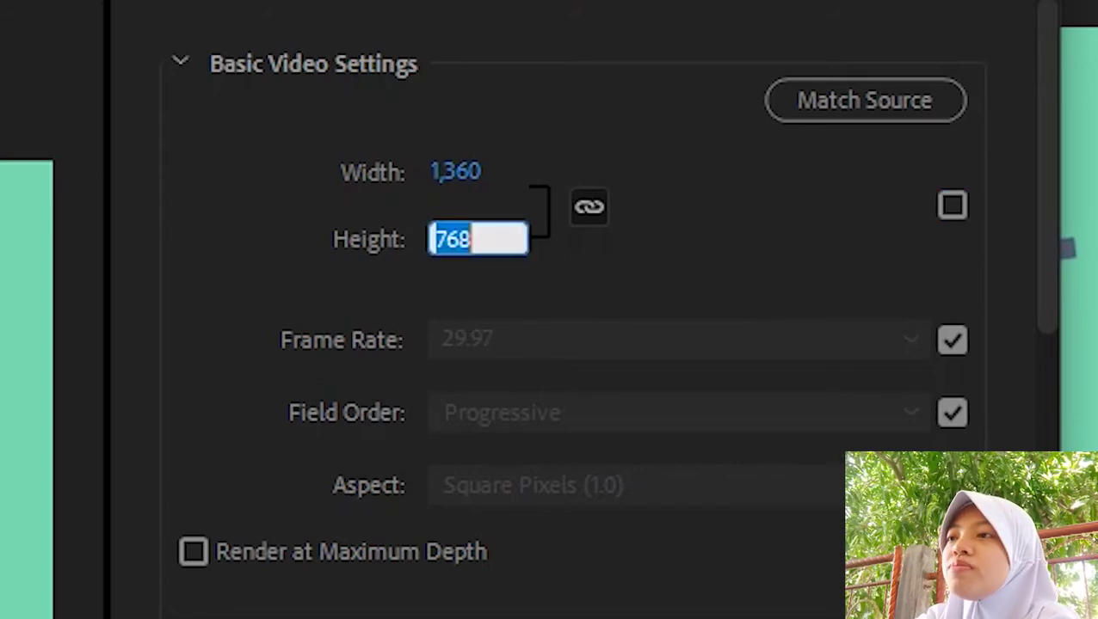
type("720")
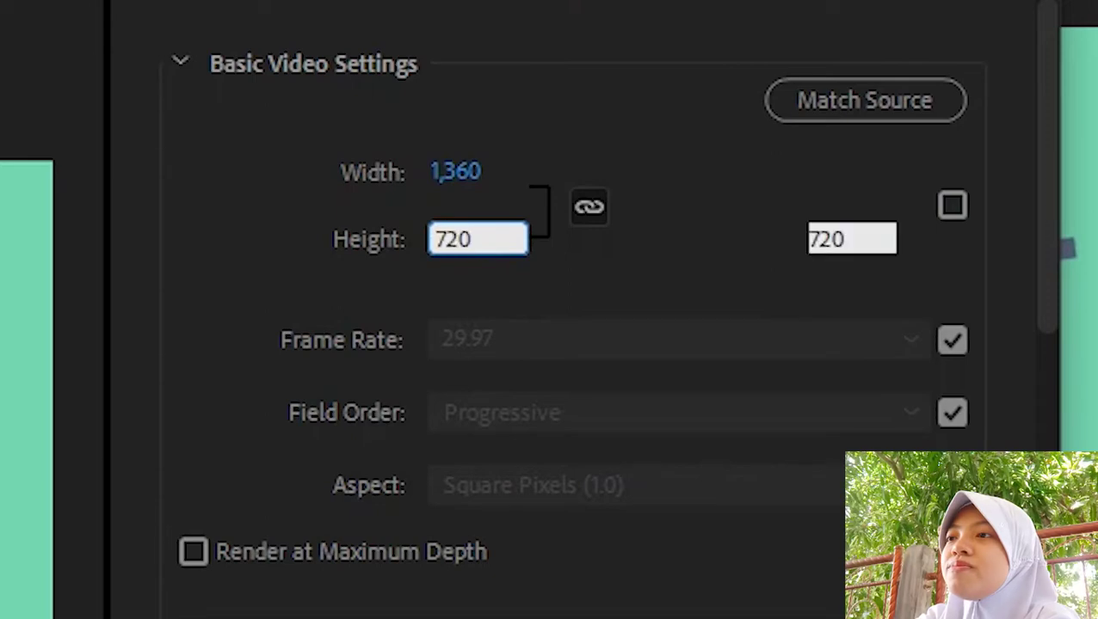
key("Return")
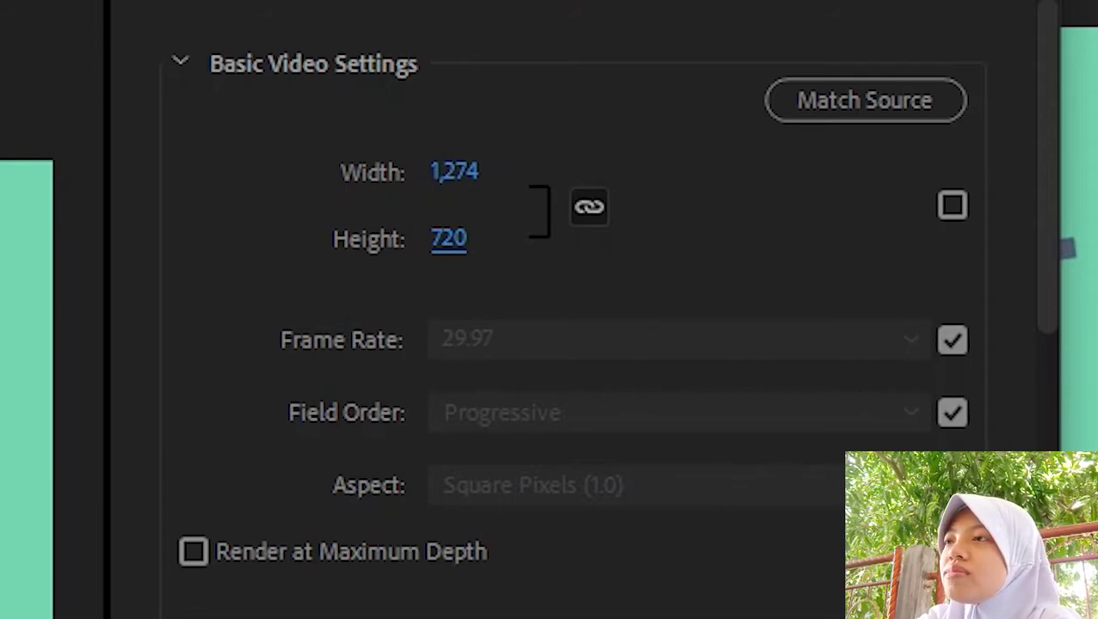
Unlink the frame width from the height and set the height to 1080.
left_click(589, 206)
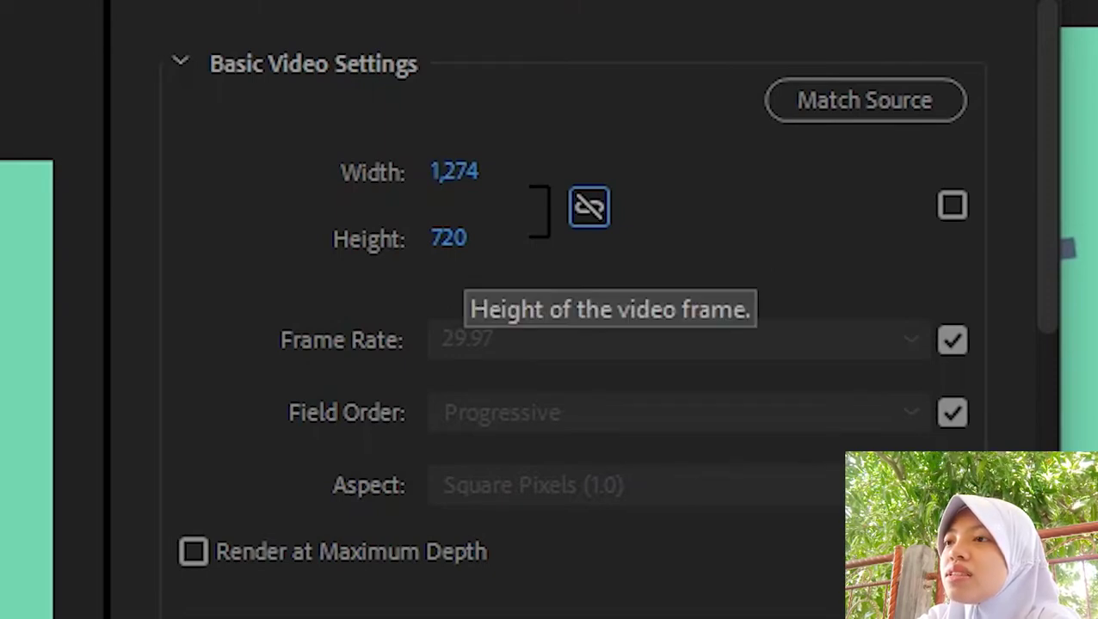
left_click(449, 238)
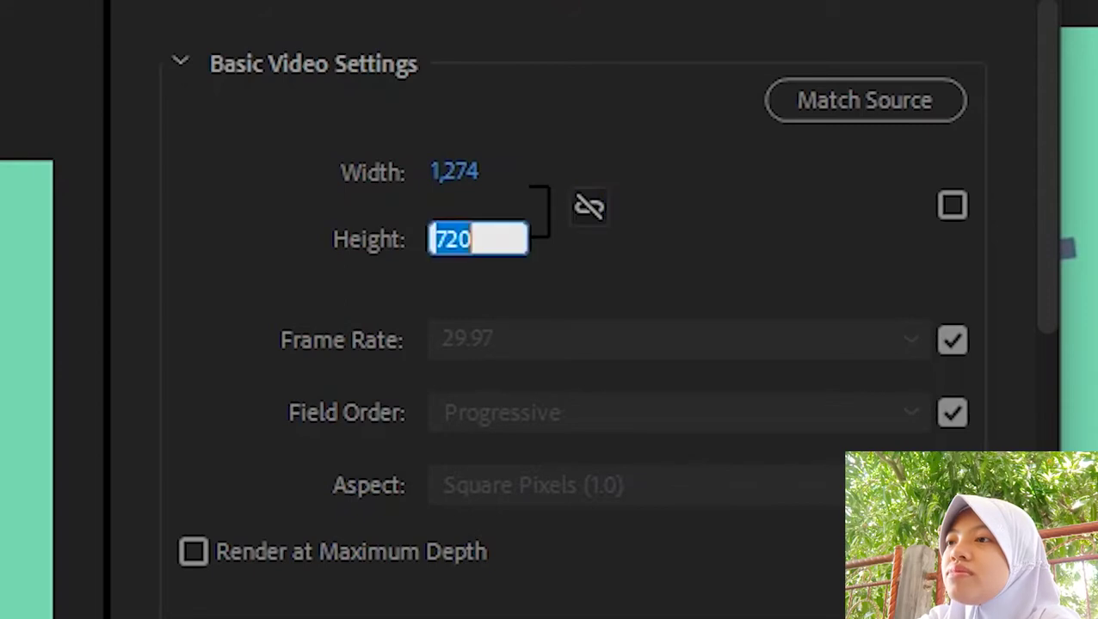
type("1080")
key("Return")
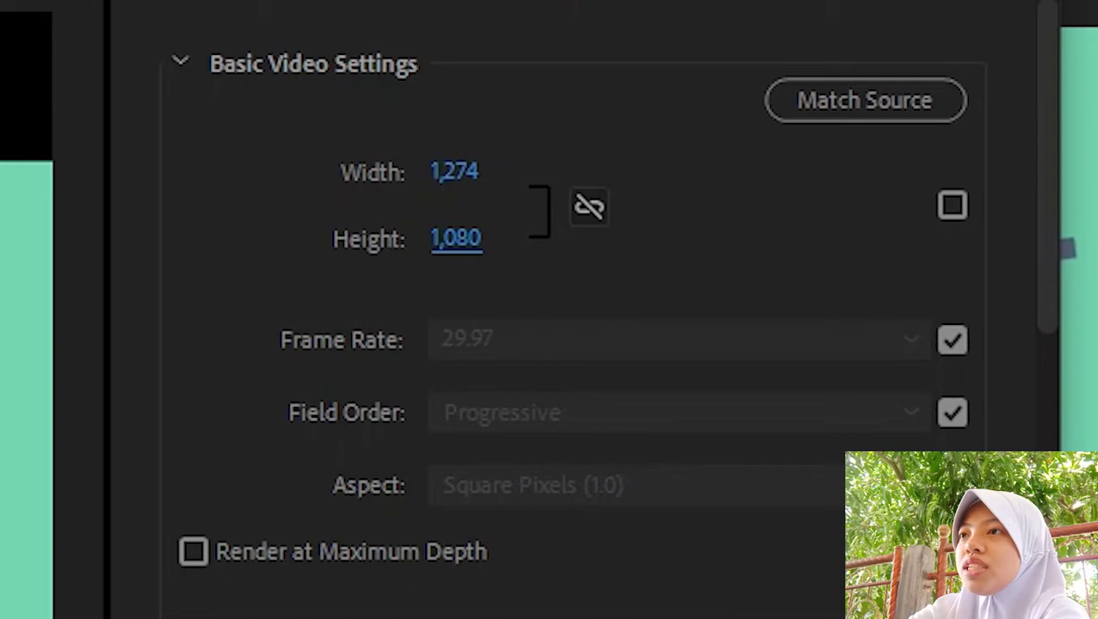
Set the frame width to 1360 and the height to 768.
left_click(589, 207)
left_click(864, 100)
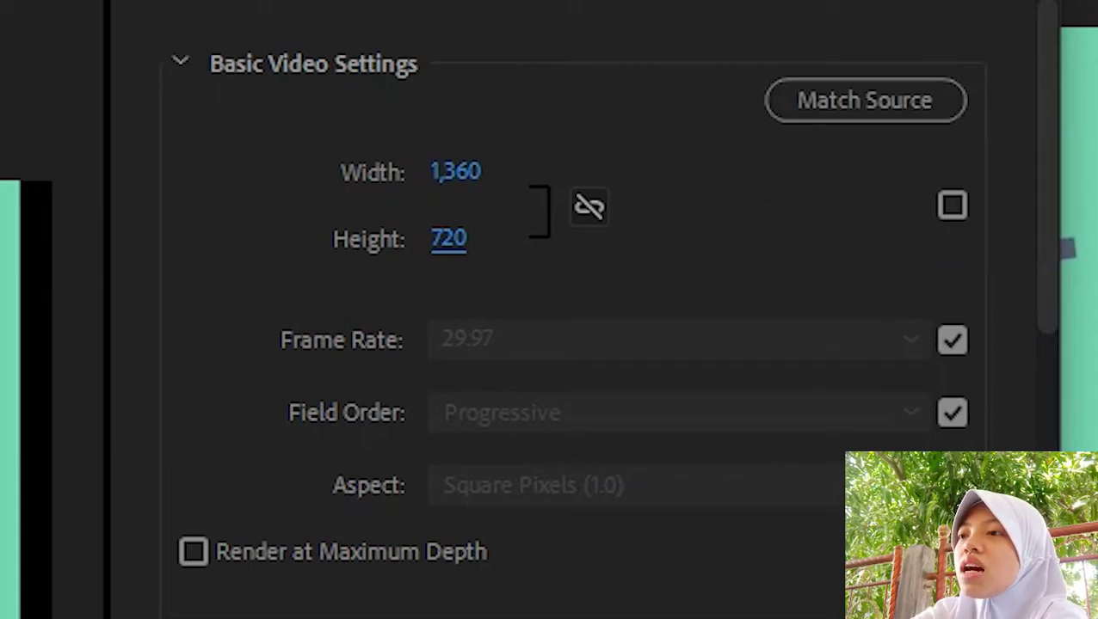
left_click(449, 239)
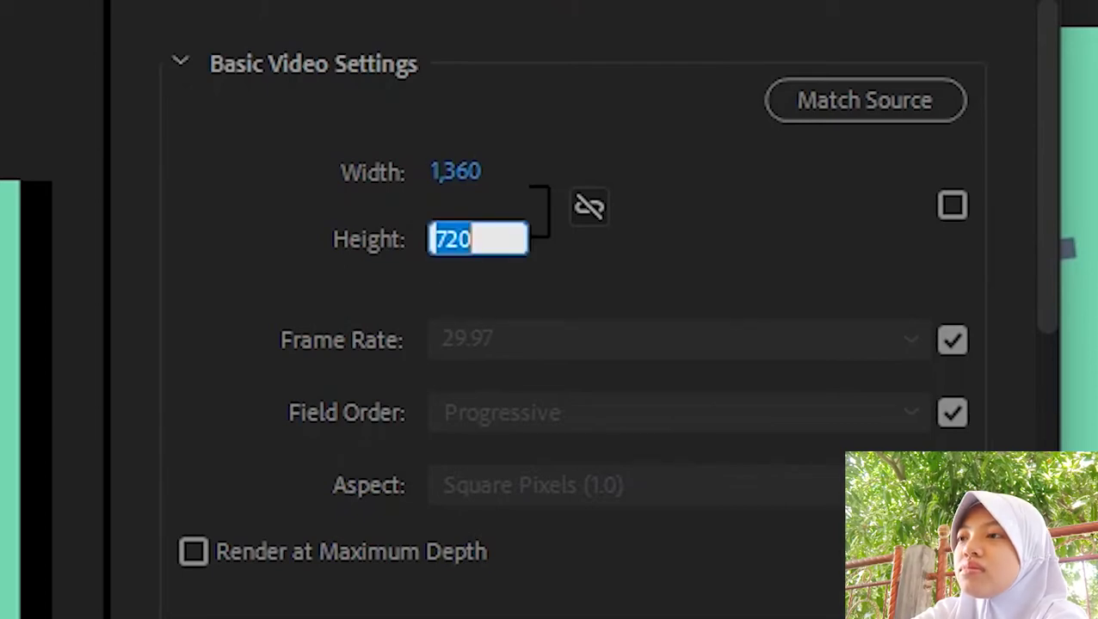
type("768")
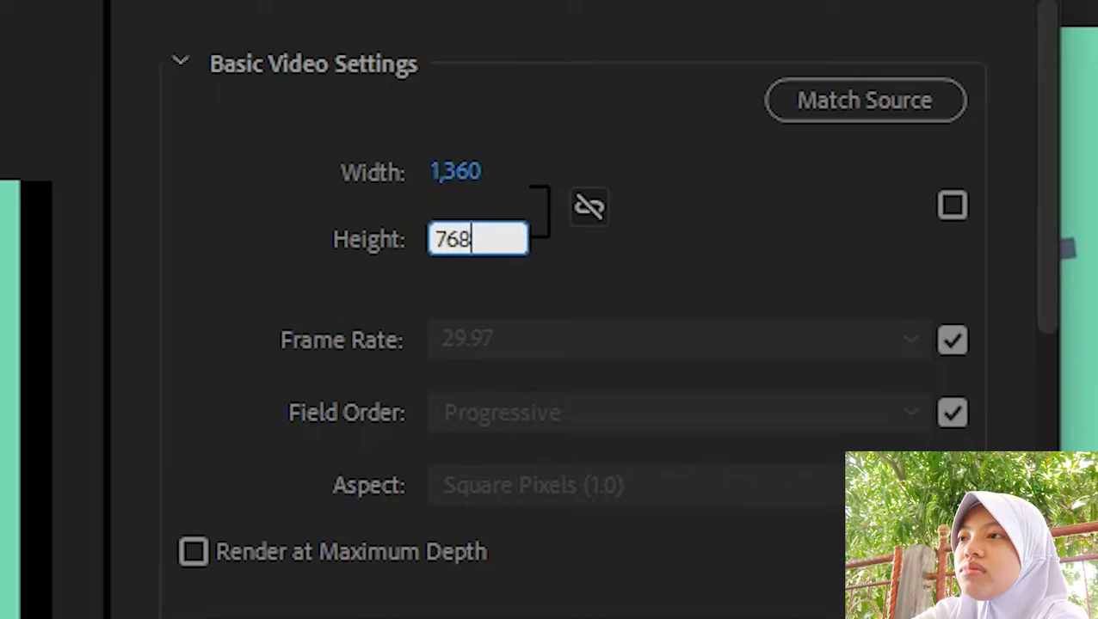
key("Return")
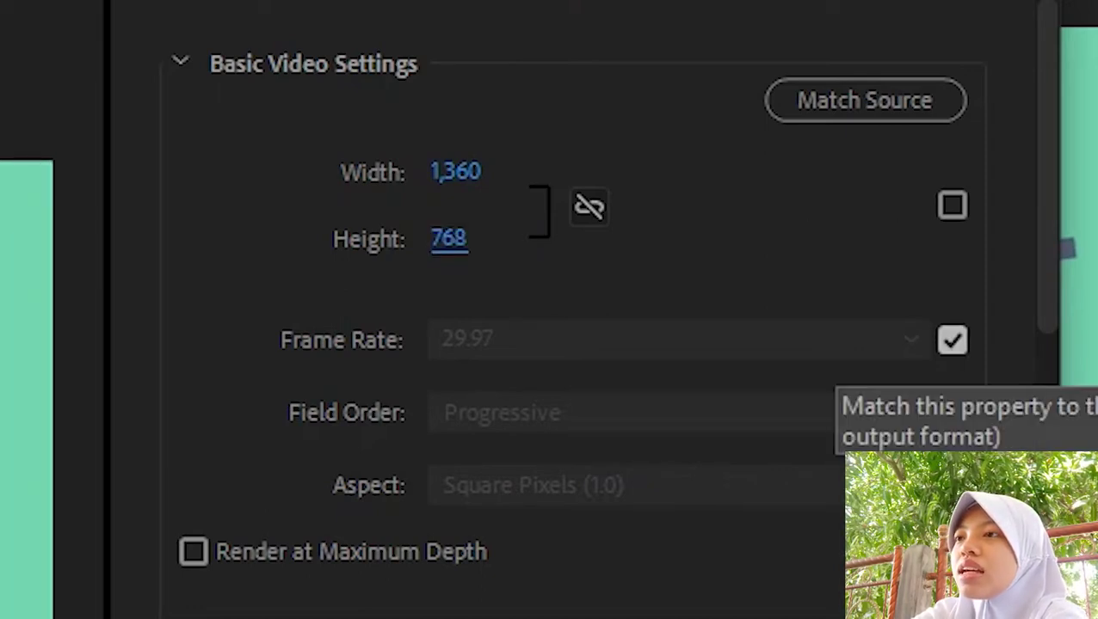
Stop matching the frame rate, field order and aspect to the source, keeping the field order Progressive.
left_click(951, 339)
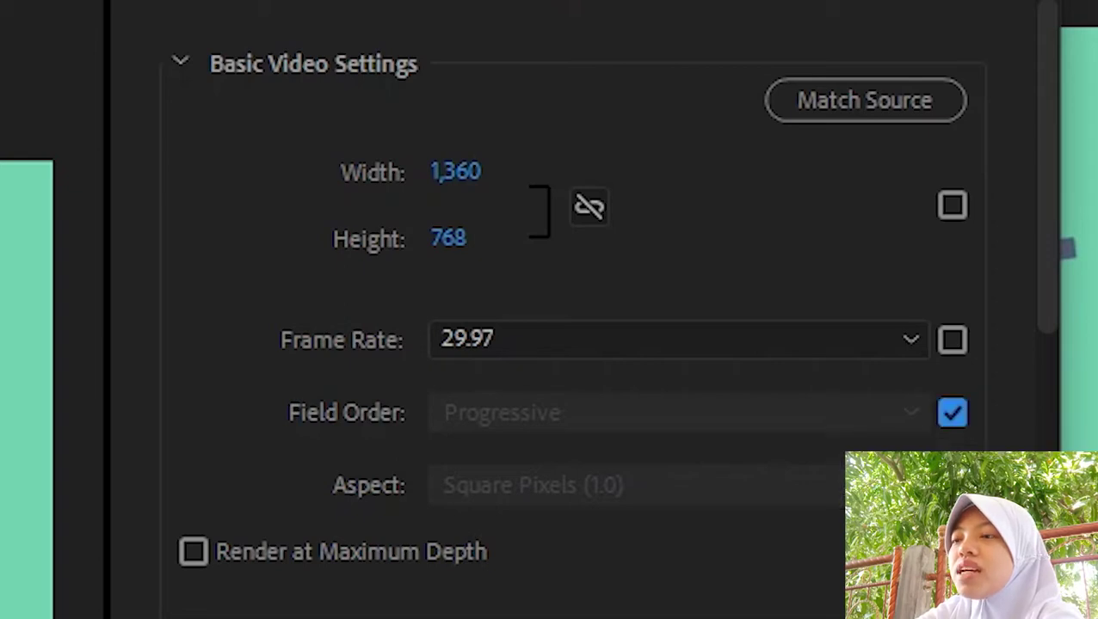
left_click(952, 413)
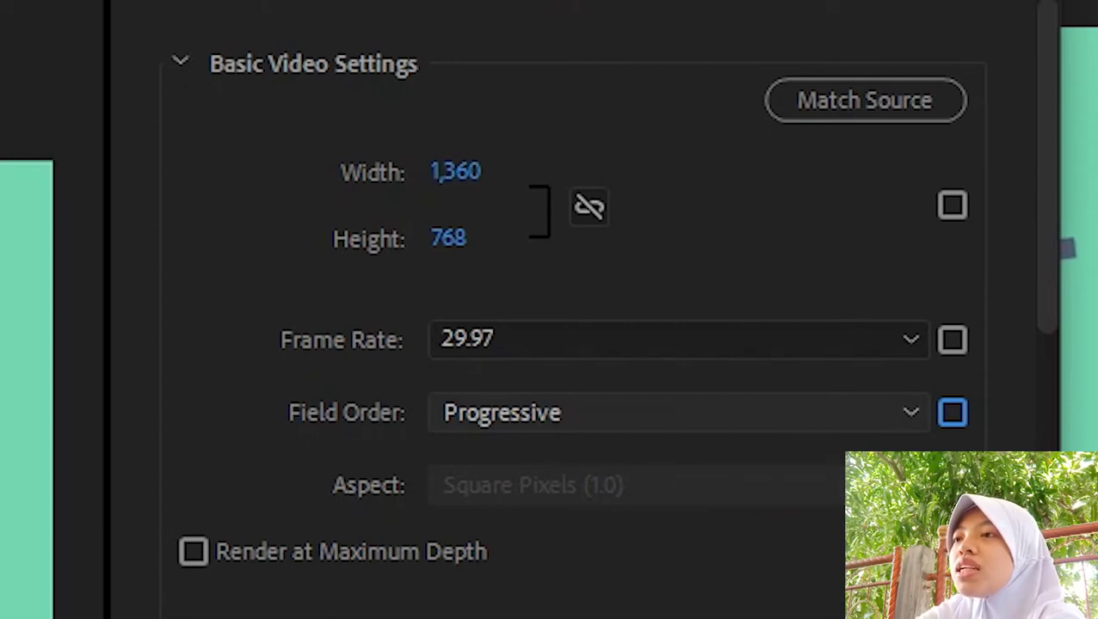
left_click(910, 413)
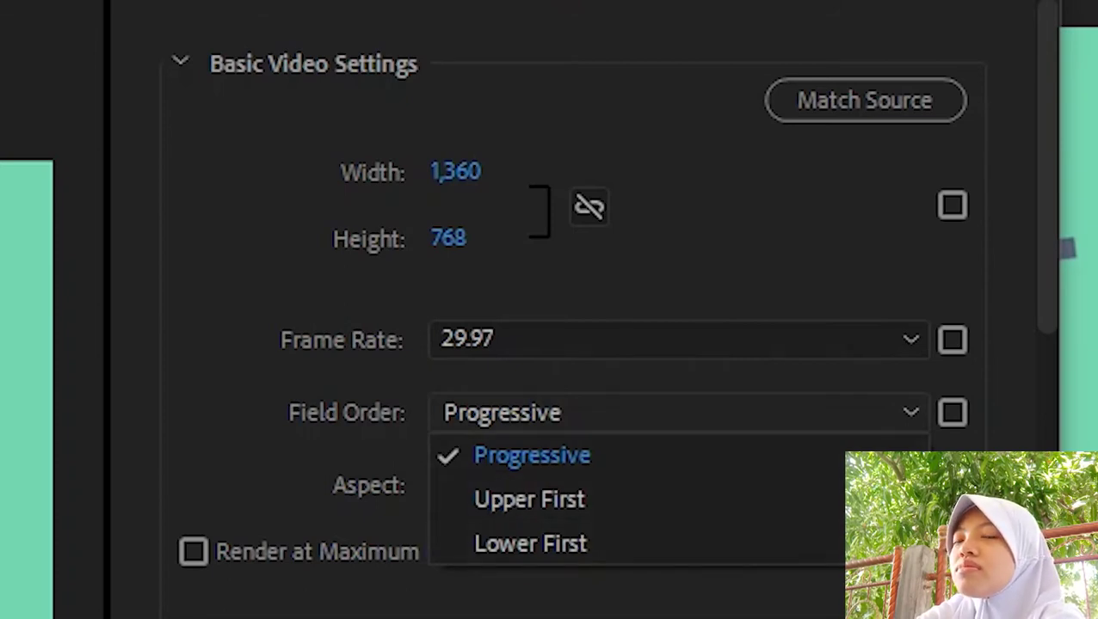
key("Escape")
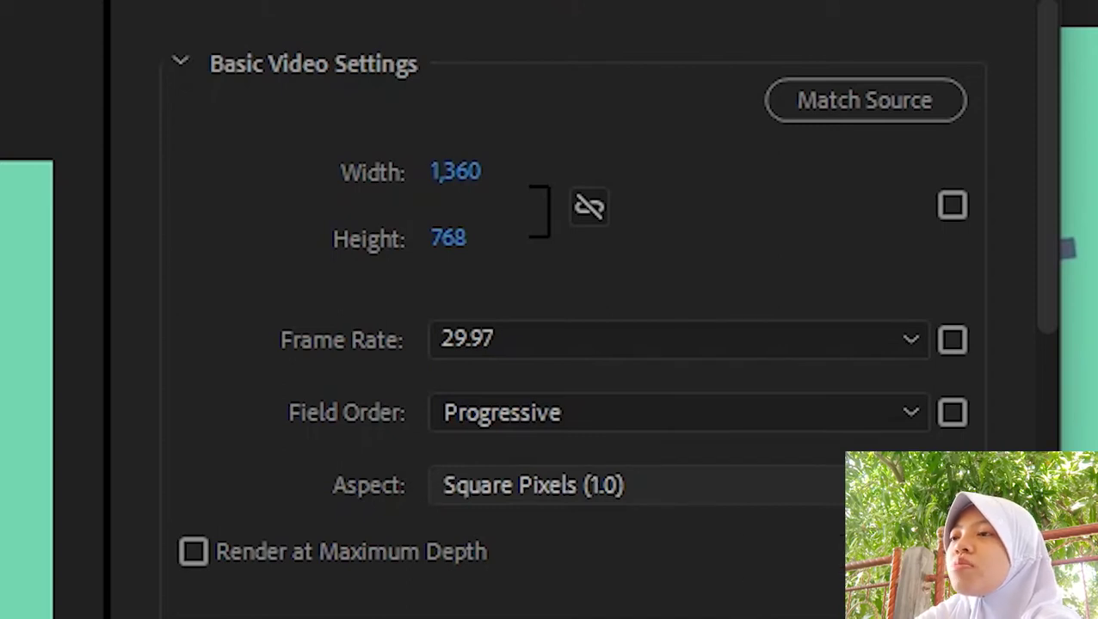
Stop matching the encoding profile to the source and set it to High.
scroll(688, 486, "down", 5)
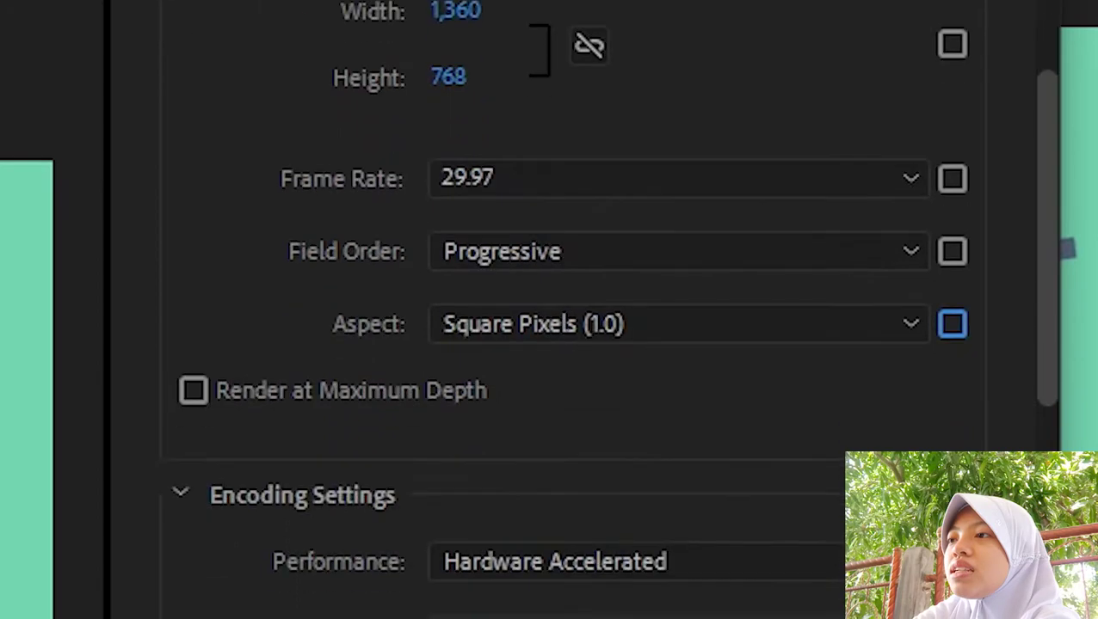
scroll(603, 309, "down", 1)
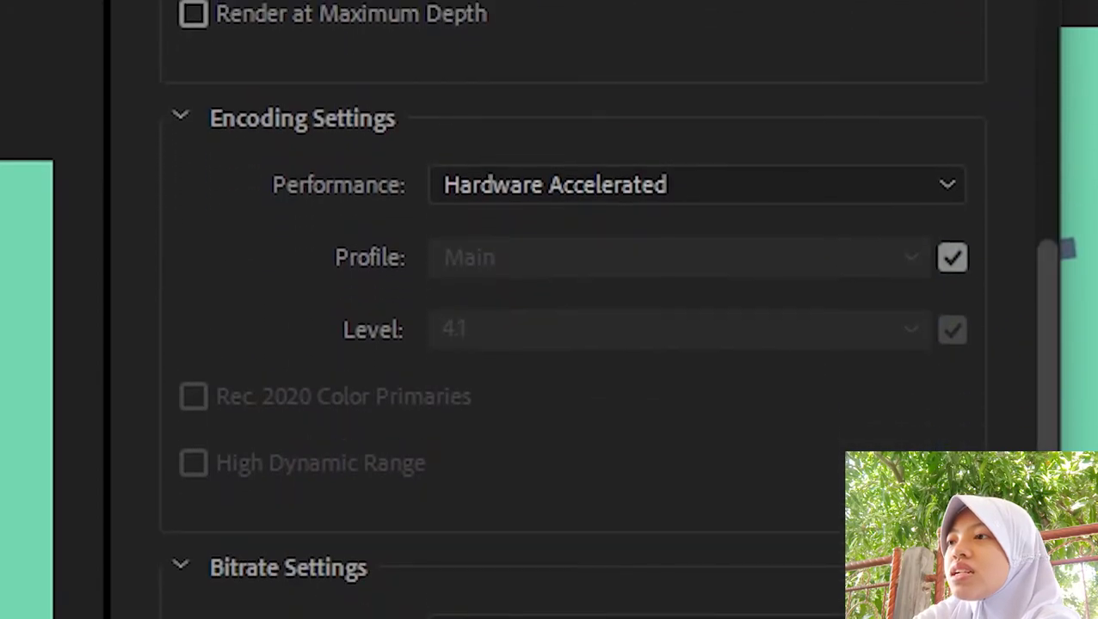
left_click(951, 258)
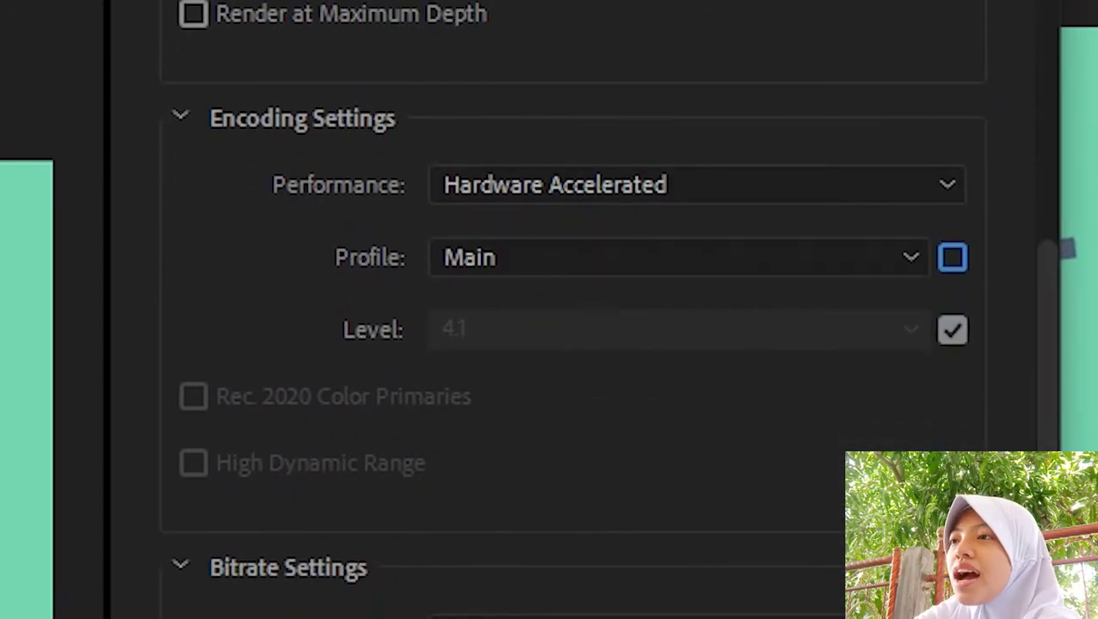
left_click(680, 257)
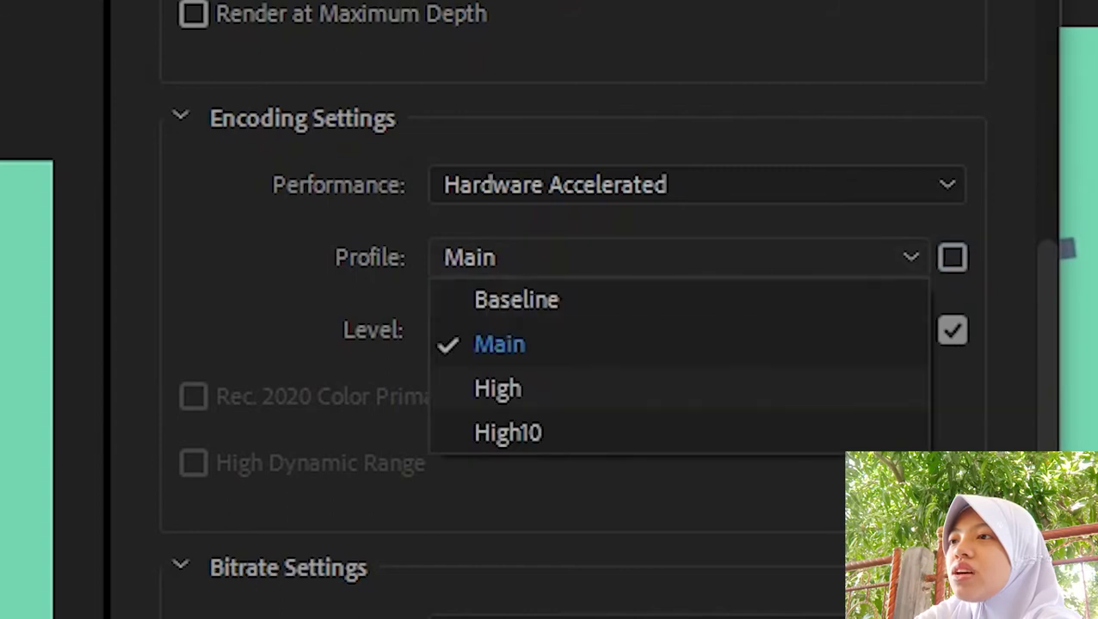
left_click(497, 388)
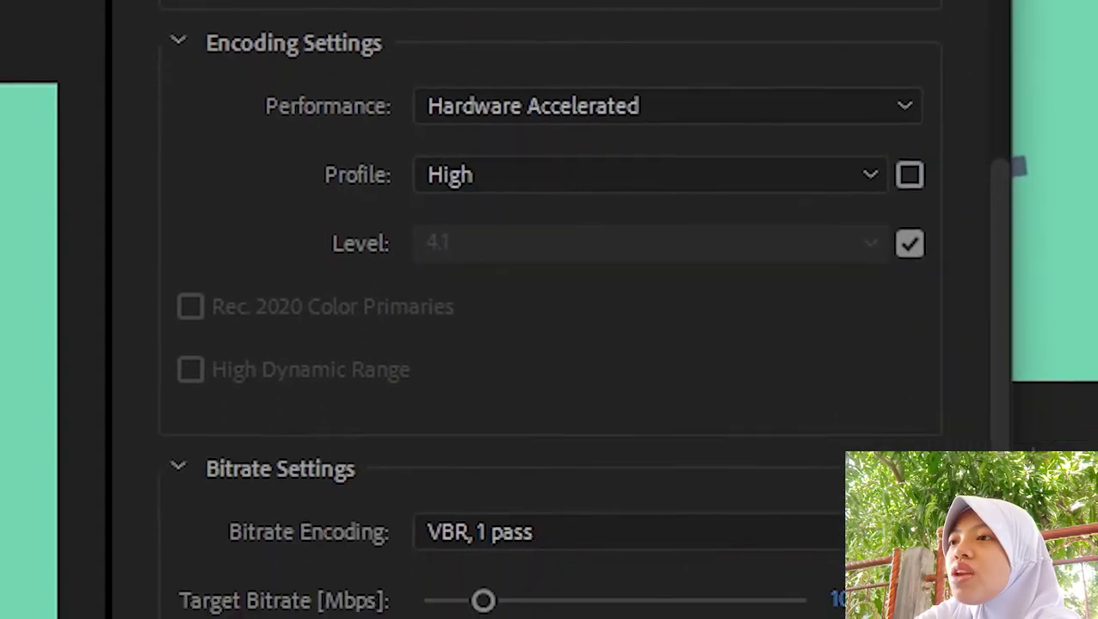
Stop matching the encoding level to the source and keep it at 4.1.
left_click(857, 140)
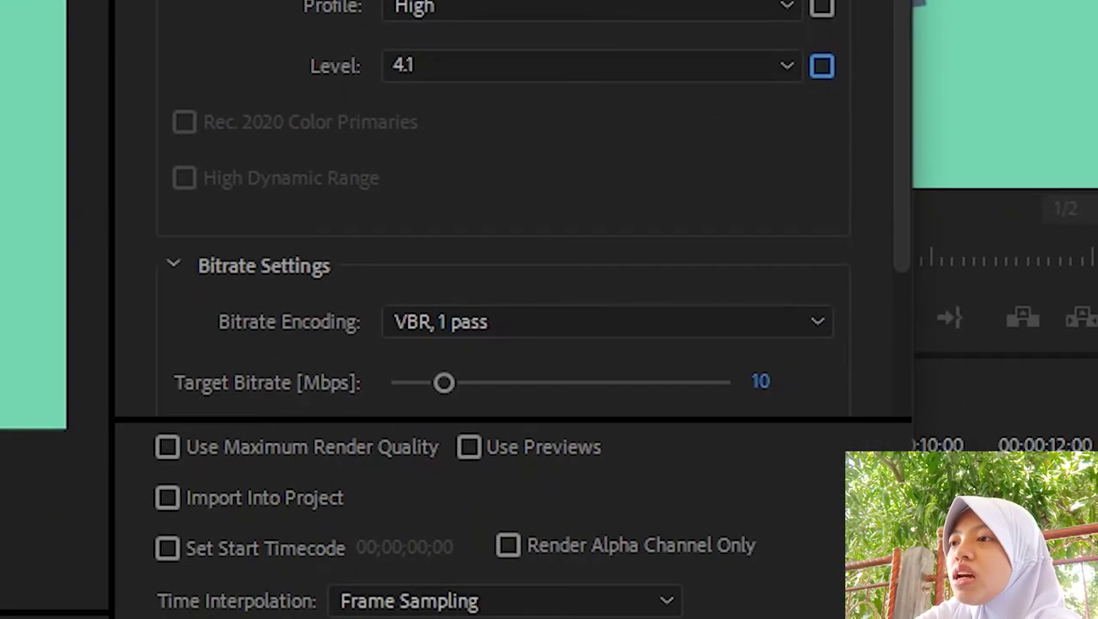
left_click(602, 139)
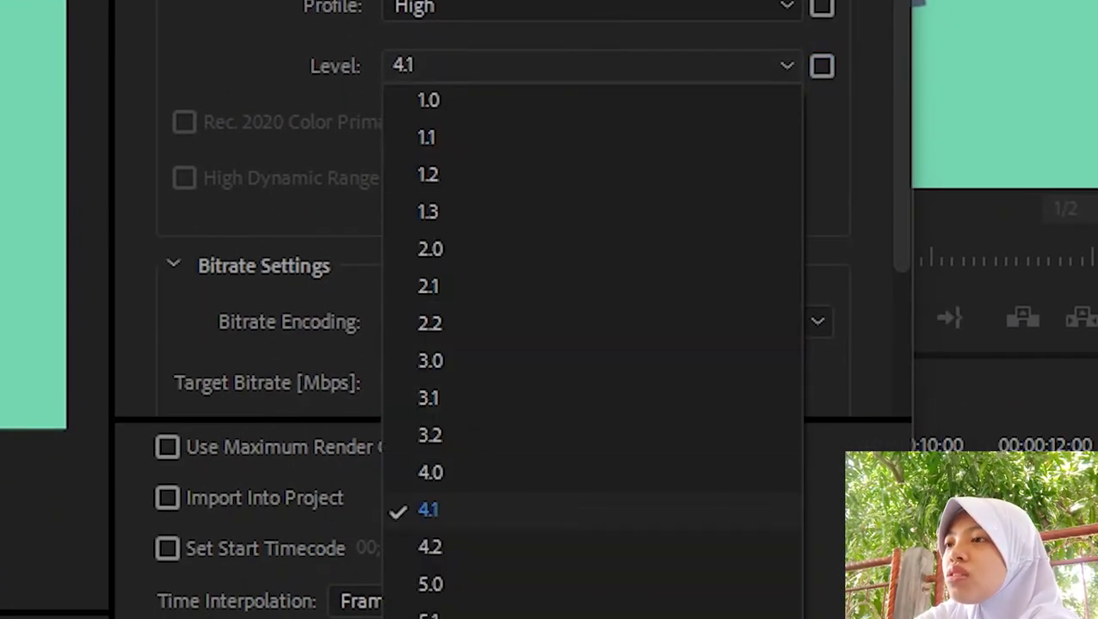
key("Return")
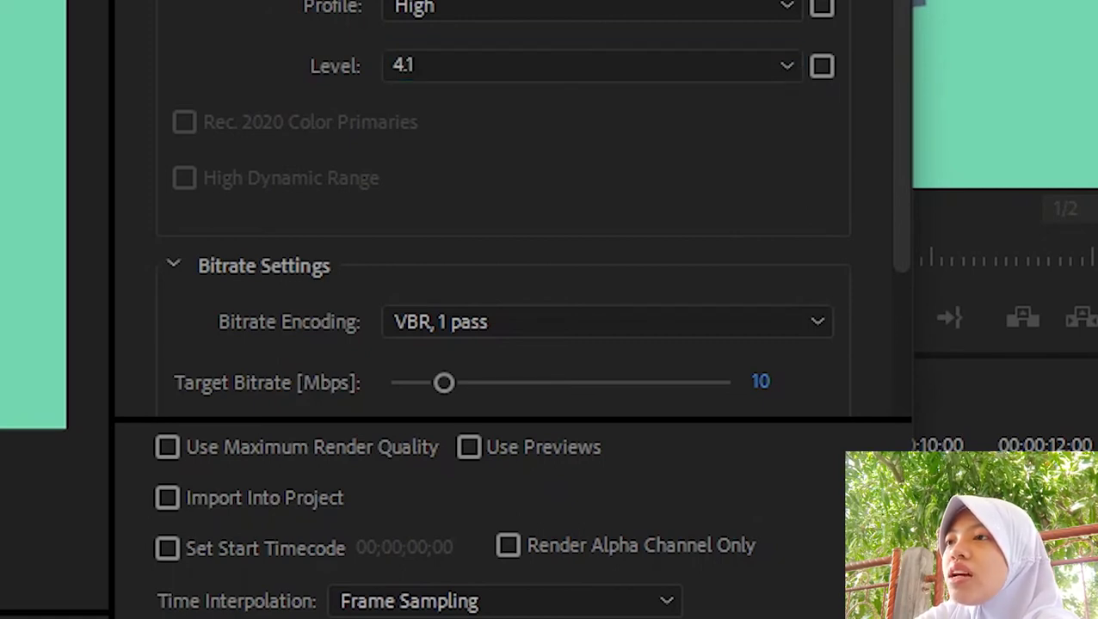
Set the video bitrate encoding to VBR, 2 pass and the target bitrate to 12 Mbps.
left_click(607, 322)
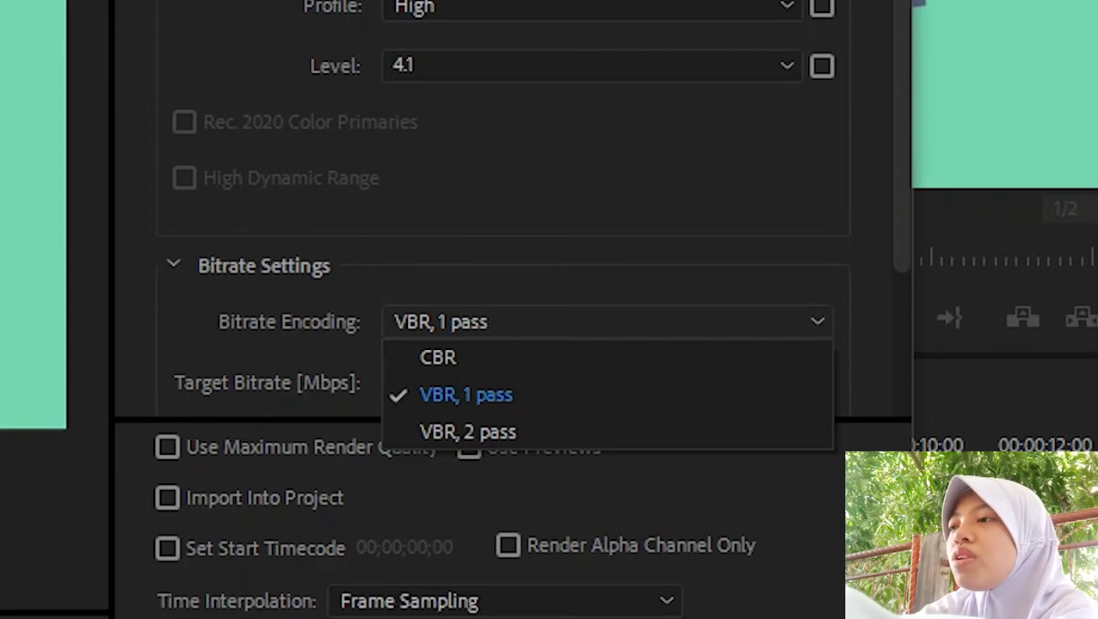
key("Return")
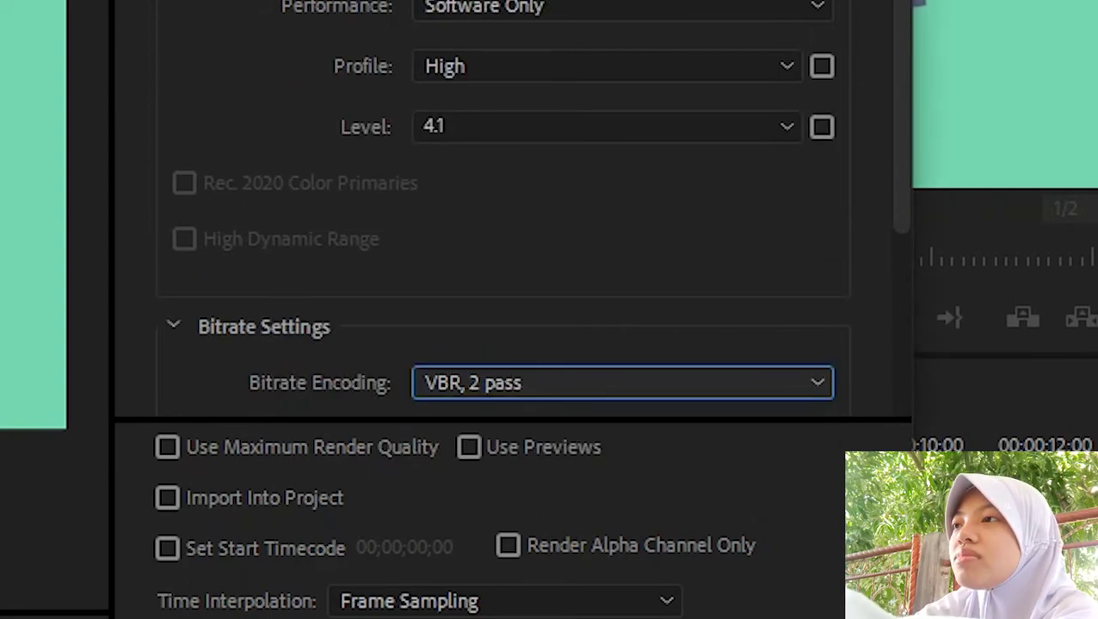
scroll(508, 206, "down", 5)
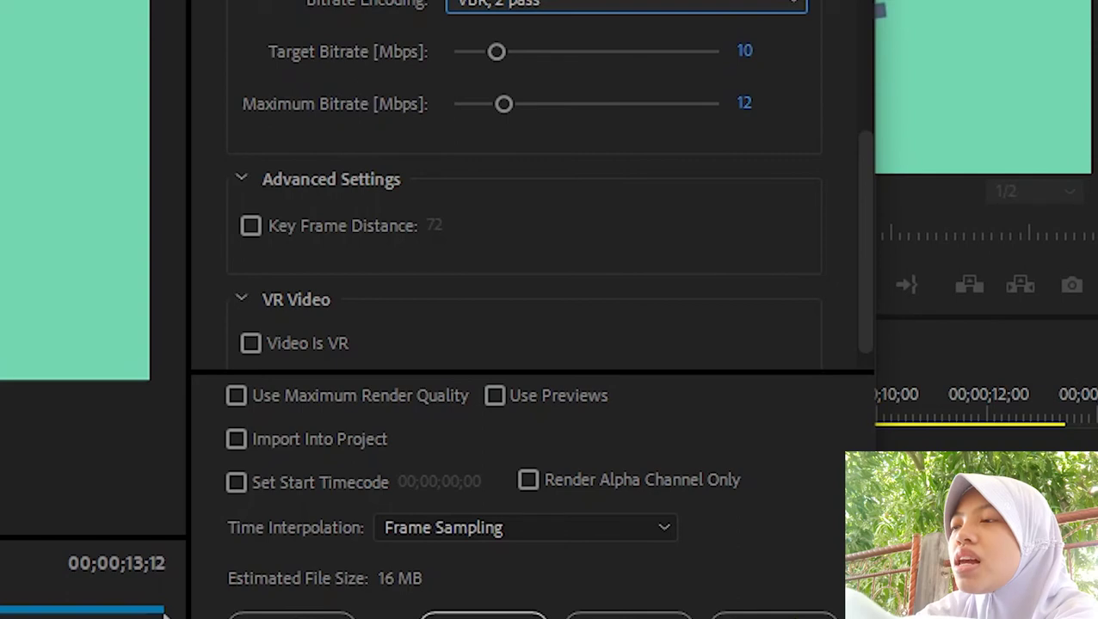
key("Tab")
key("Tab")
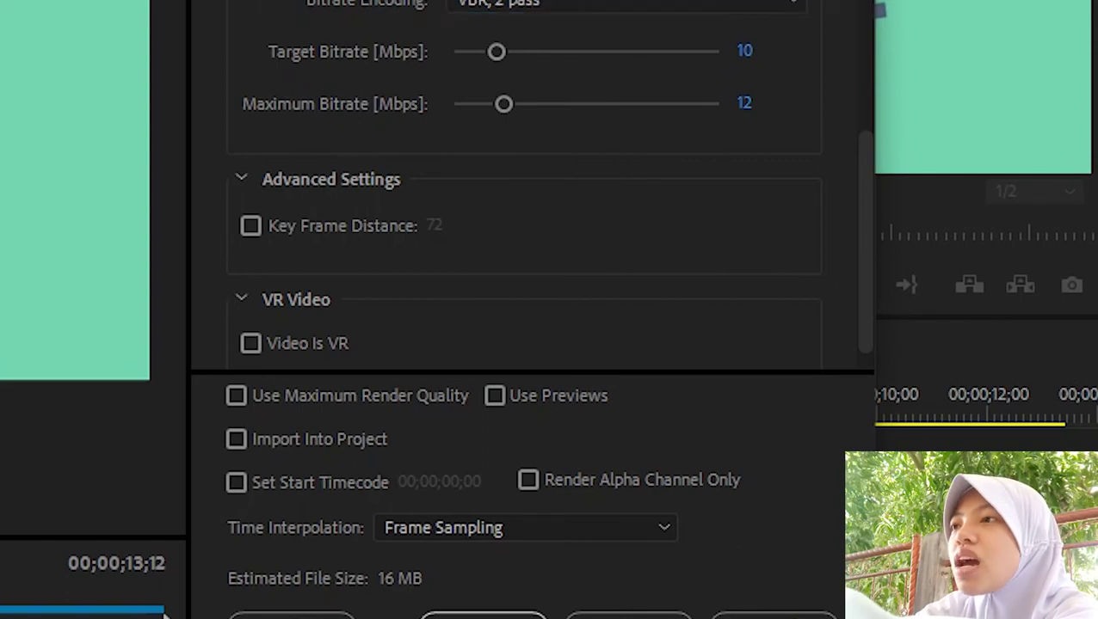
type("12")
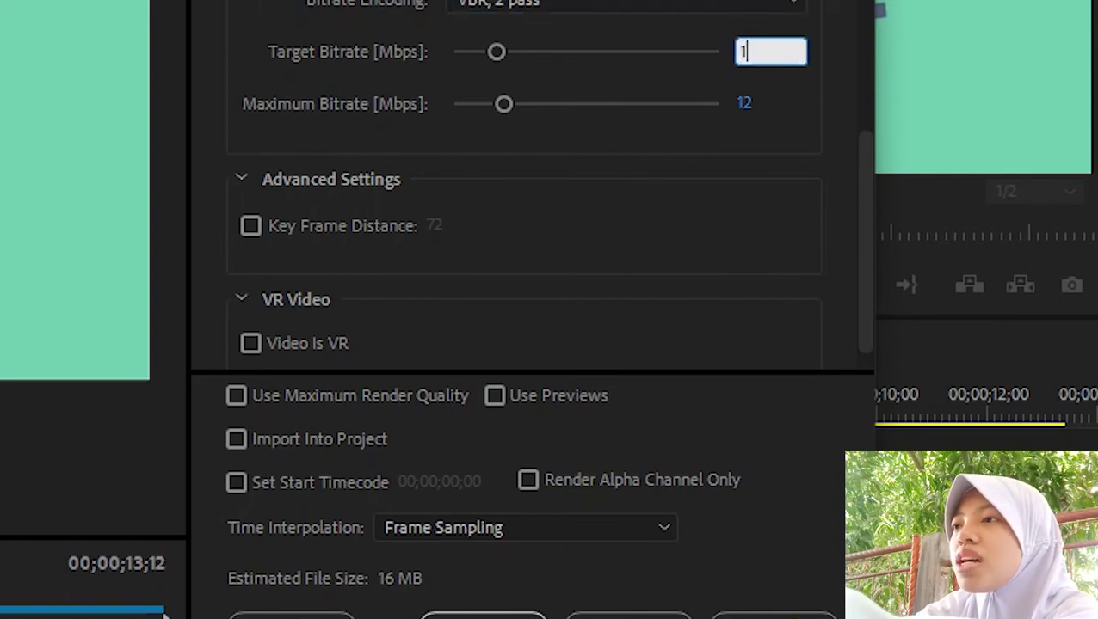
key("Return")
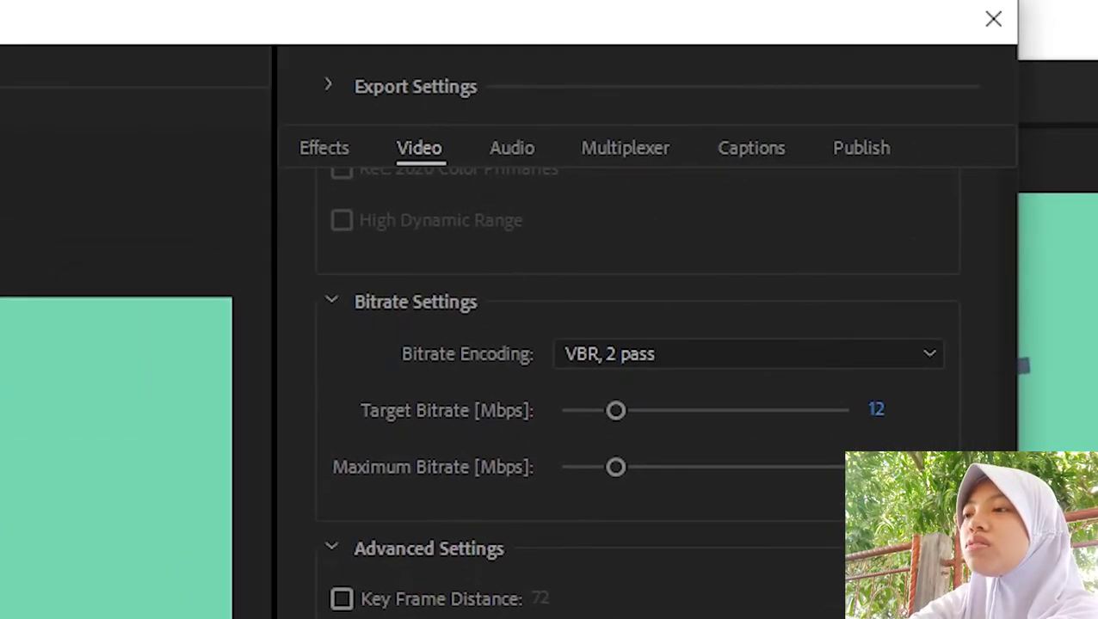
Keep the audio bitrate at 320 kbps in the export's audio settings.
left_click(512, 148)
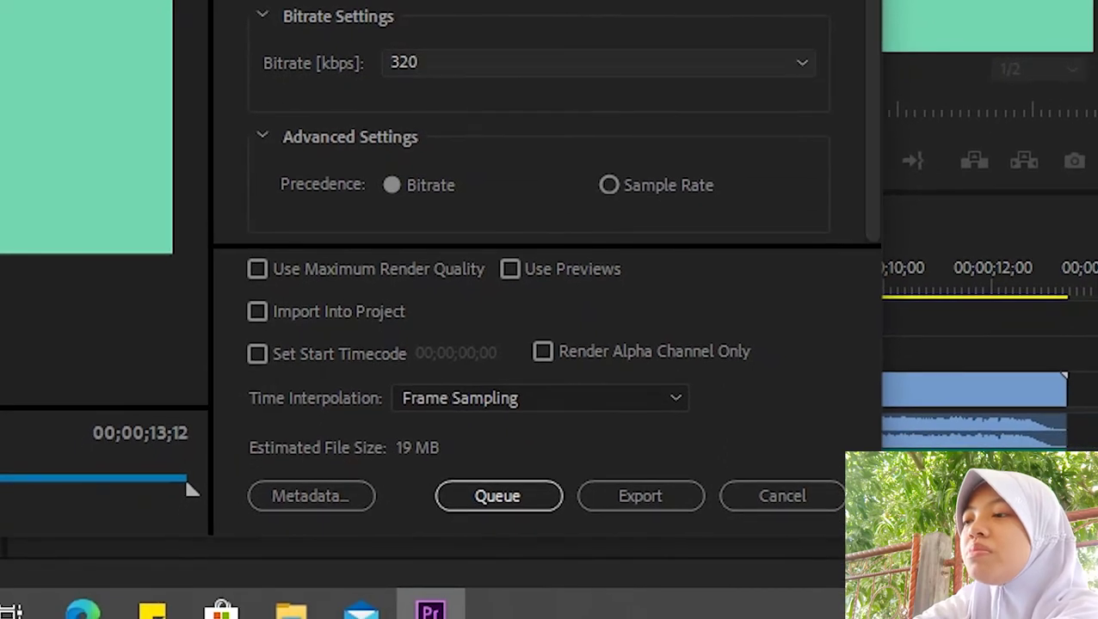
left_click(680, 63)
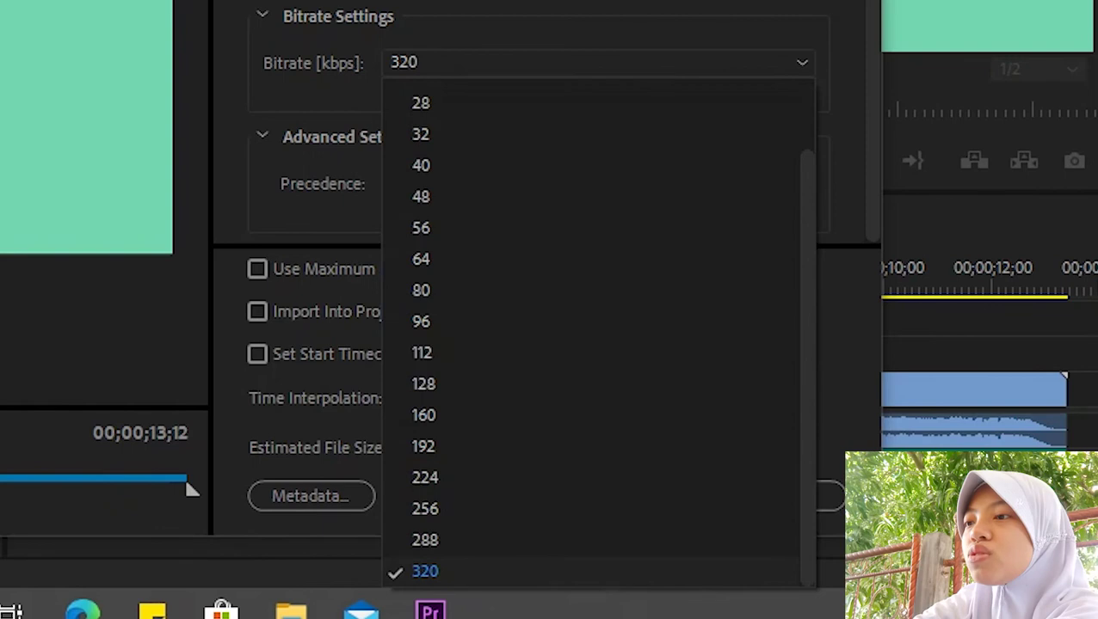
key("Return")
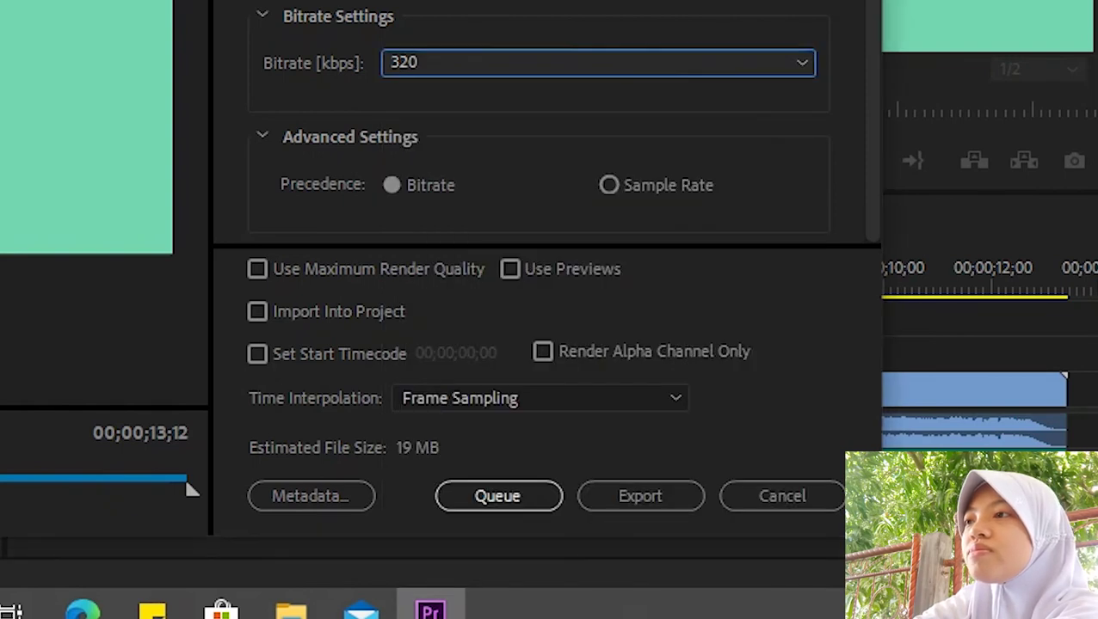